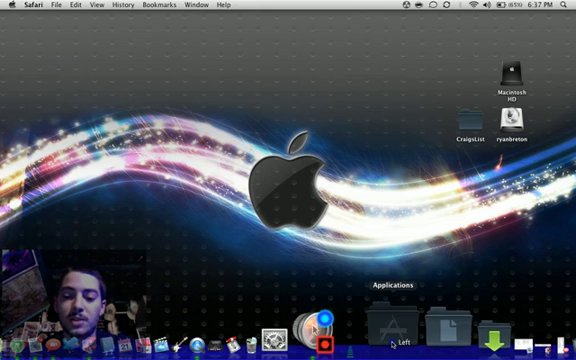
# Open the Dock's Applications stack, close it, then reopen it as an app-icon grid.
pyautogui.click(391, 342)
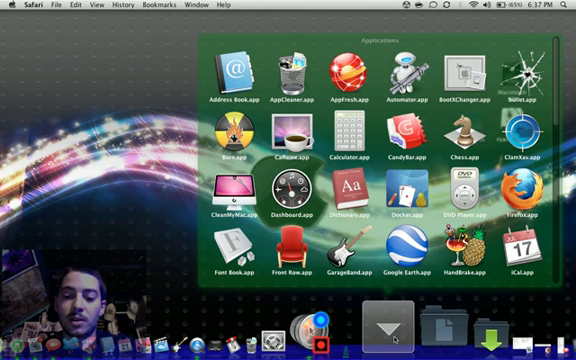
pyautogui.click(391, 342)
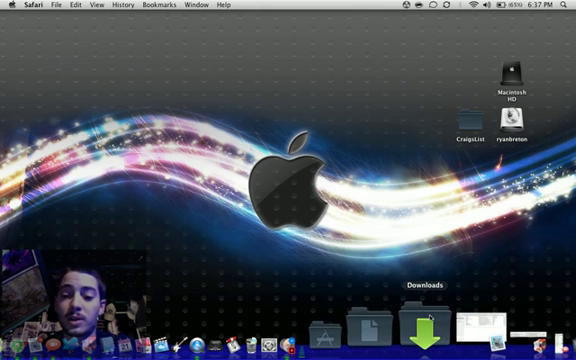
pyautogui.click(389, 330)
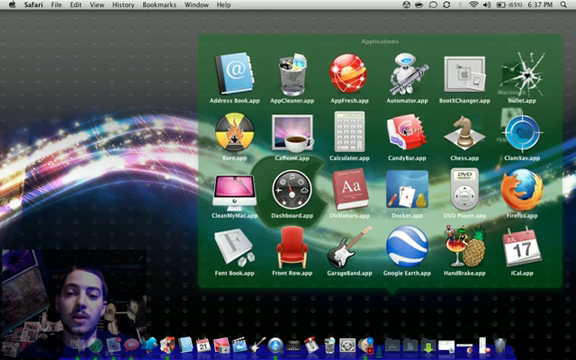
# Dismiss the grid, drop the third My Icons icon onto an application, and close CandyBar.
pyautogui.press('Escape')
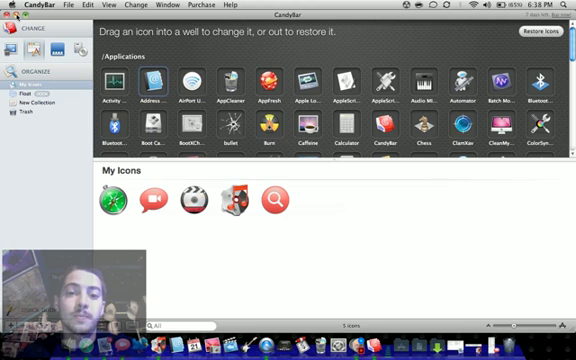
pyautogui.moveTo(194, 200)
pyautogui.mouseDown()
pyautogui.moveTo(190, 93)
pyautogui.moveTo(196, 203)
pyautogui.mouseUp()
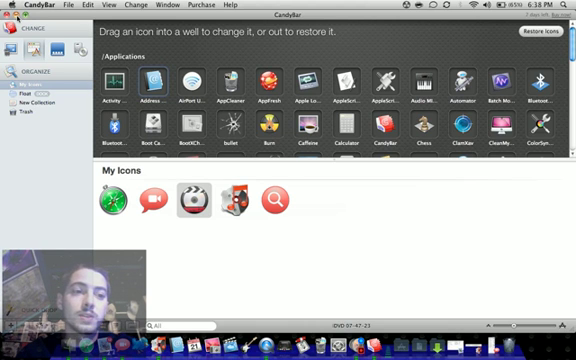
pyautogui.click(12, 16)
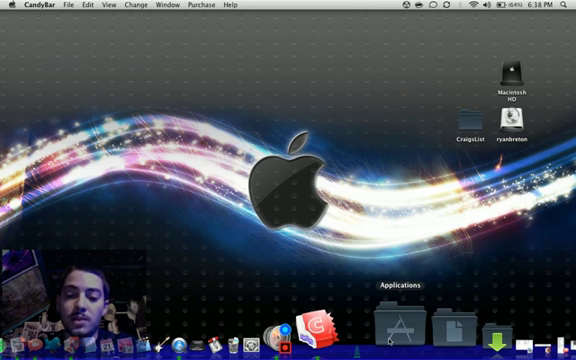
pyautogui.click(399, 330)
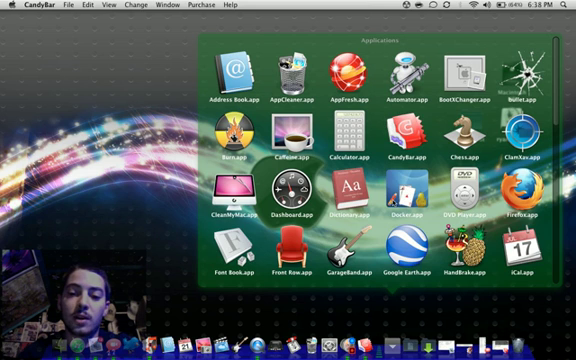
pyautogui.scroll(-3, 380, 160)
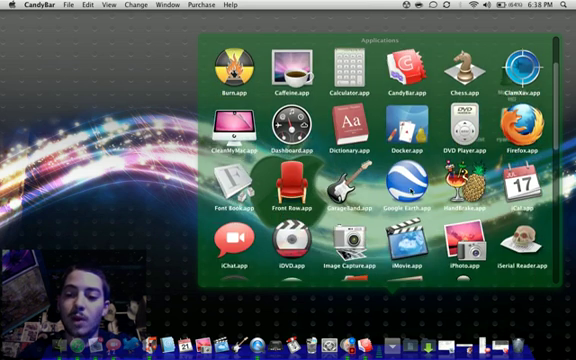
pyautogui.scroll(-3, 380, 160)
pyautogui.scroll(-2, 380, 160)
pyautogui.scroll(-3, 505, 215)
pyautogui.scroll(-1, 505, 215)
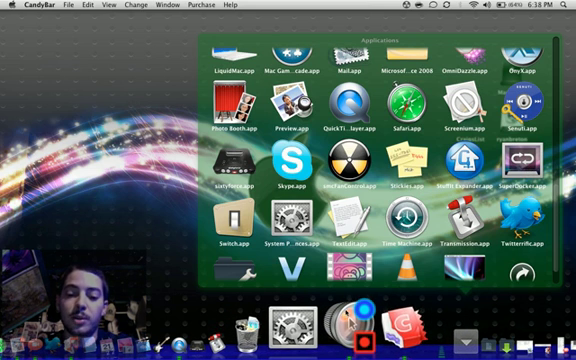
pyautogui.scroll(-2, 408, 212)
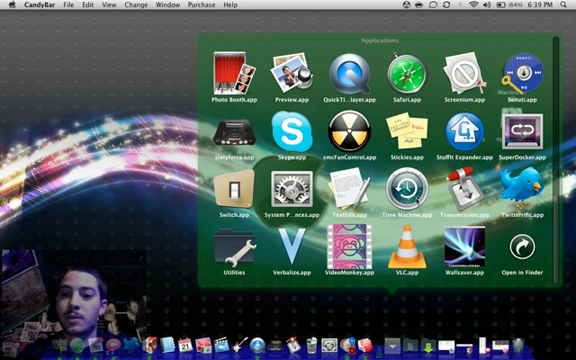
pyautogui.scroll(4, 408, 180)
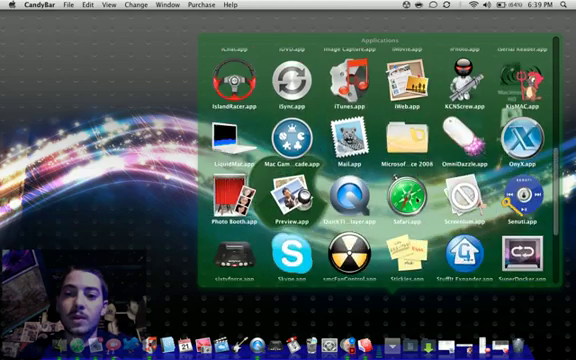
pyautogui.scroll(2, 408, 180)
pyautogui.scroll(3, 408, 180)
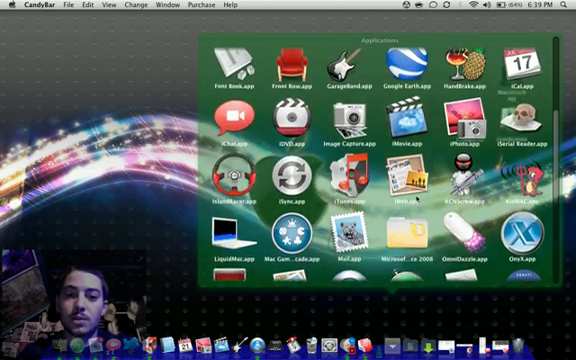
pyautogui.scroll(2, 408, 180)
pyautogui.scroll(2, 408, 180)
pyautogui.scroll(2, 408, 180)
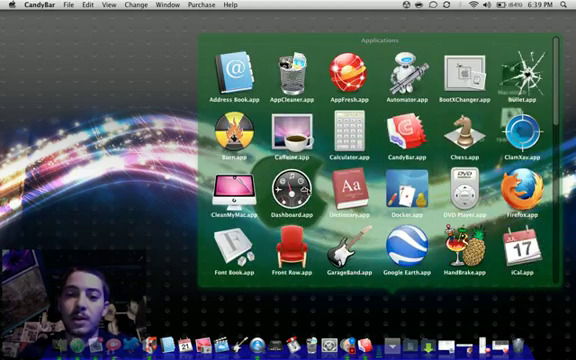
pyautogui.click(344, 314)
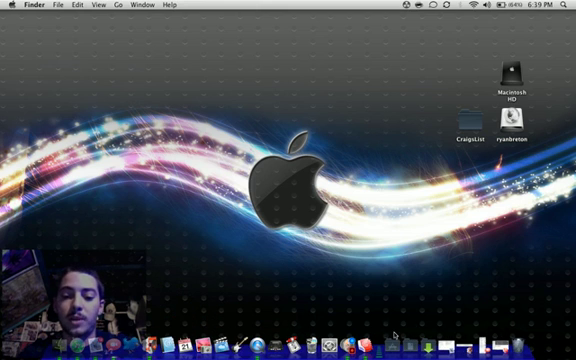
# Reopen the Applications grid and launch OmniDazzle.app.
pyautogui.click(394, 338)
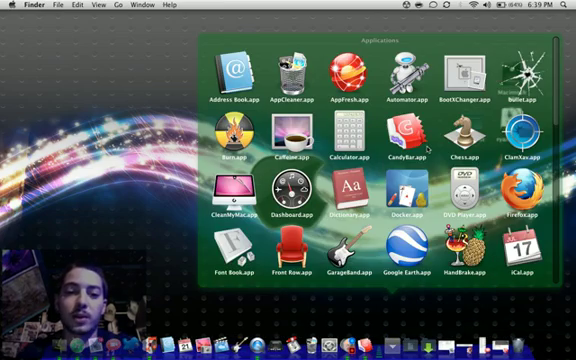
pyautogui.scroll(-3, 426, 149)
pyautogui.scroll(-2, 426, 149)
pyautogui.scroll(4, 426, 149)
pyautogui.scroll(2, 426, 149)
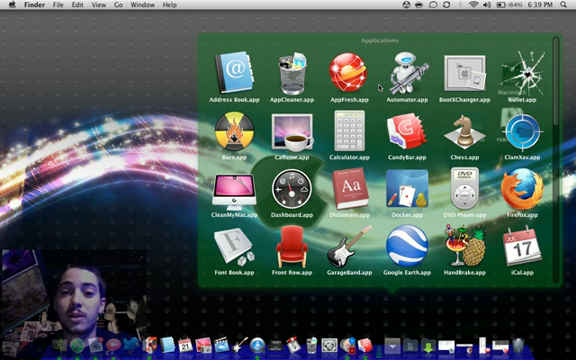
pyautogui.scroll(-3, 380, 88)
pyautogui.scroll(-3, 380, 88)
pyautogui.scroll(-2, 380, 88)
pyautogui.scroll(-2, 380, 88)
pyautogui.scroll(-2, 380, 88)
pyautogui.scroll(-2, 380, 88)
pyautogui.scroll(-3, 380, 88)
pyautogui.scroll(1, 380, 88)
pyautogui.scroll(1, 380, 88)
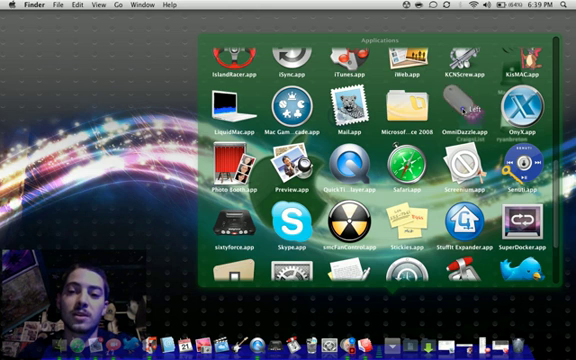
pyautogui.press('Escape')
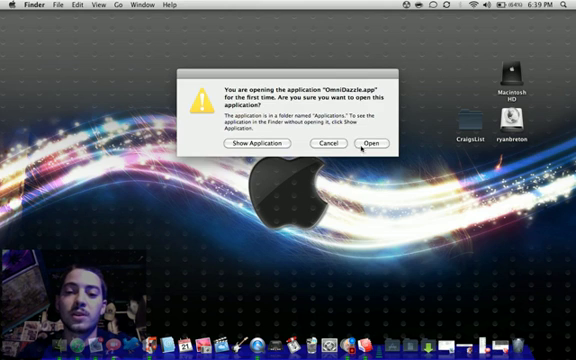
# Confirm OmniDazzle's first-launch security dialog with Open to reach the Pixie Dust window.
pyautogui.click(371, 143)
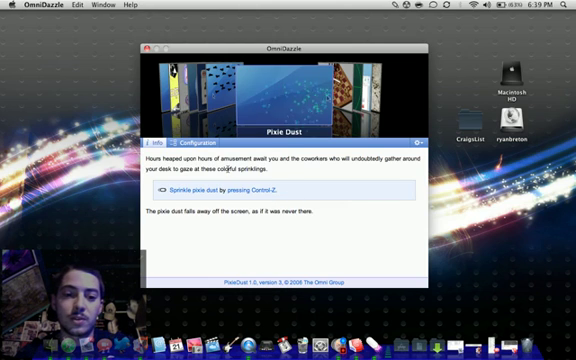
# Try a new trigger shortcut for Sprinkle Pixie Dust, then revert it to the original.
pyautogui.click(195, 143)
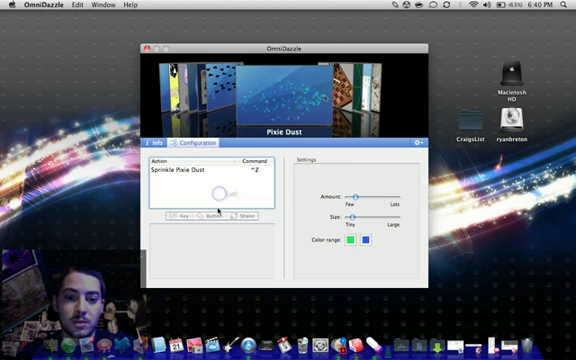
pyautogui.click(187, 172)
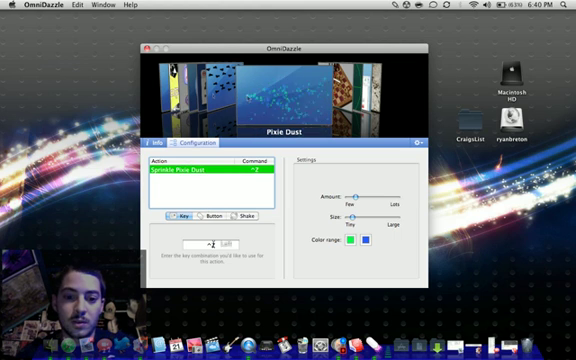
pyautogui.click(216, 241)
pyautogui.press('super+z')
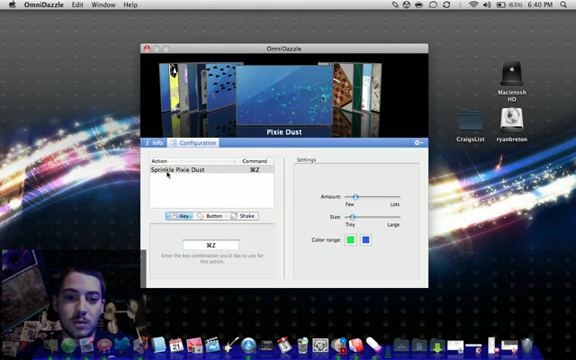
pyautogui.moveTo(240, 195)
pyautogui.mouseDown()
pyautogui.moveTo(197, 171)
pyautogui.moveTo(219, 246)
pyautogui.mouseUp()
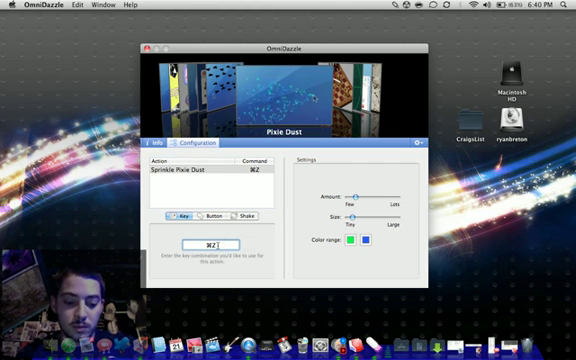
pyautogui.hotkey('ctrl', 'z')
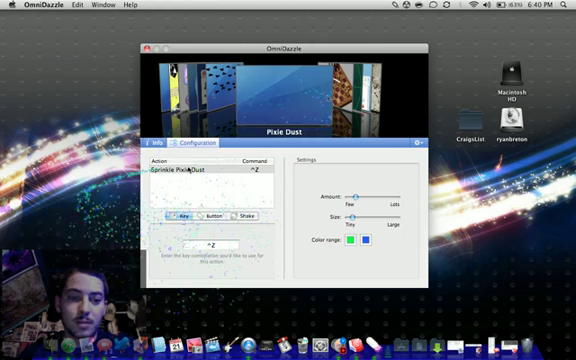
# Browse past Footprints to the Flashlight effect, then quit OmniDazzle.
pyautogui.click(231, 96)
pyautogui.click(231, 96)
pyautogui.click(231, 96)
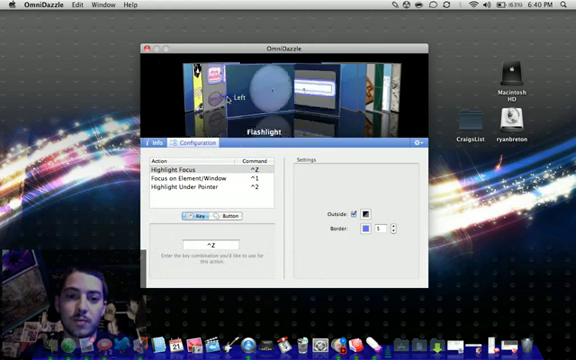
pyautogui.click(45, 5)
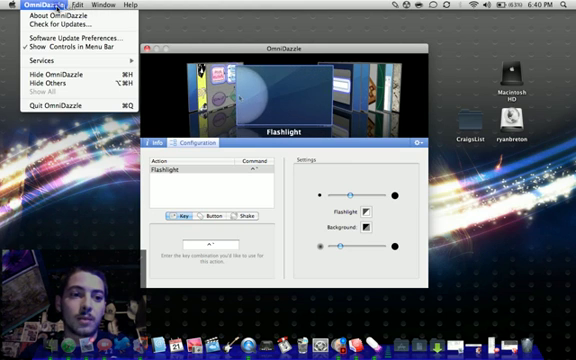
pyautogui.click(58, 106)
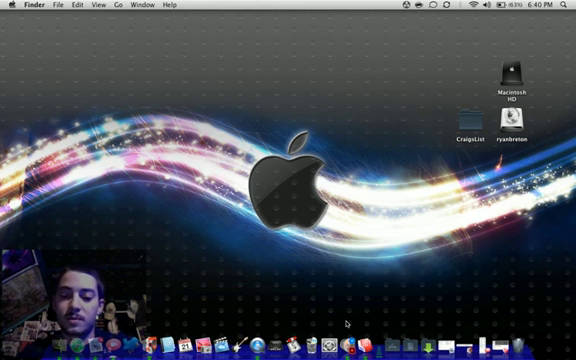
# Bring up the Dock's Applications stack grid of installed apps.
pyautogui.click(395, 345)
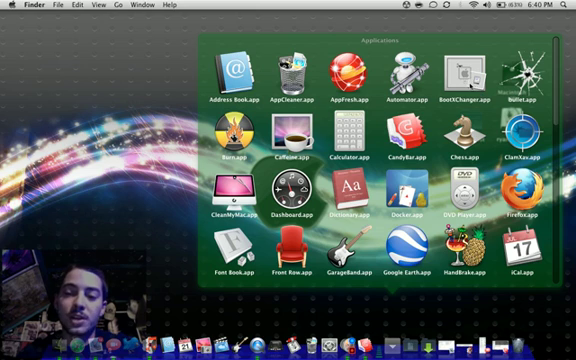
pyautogui.scroll(-3, 462, 88)
pyautogui.scroll(3, 462, 88)
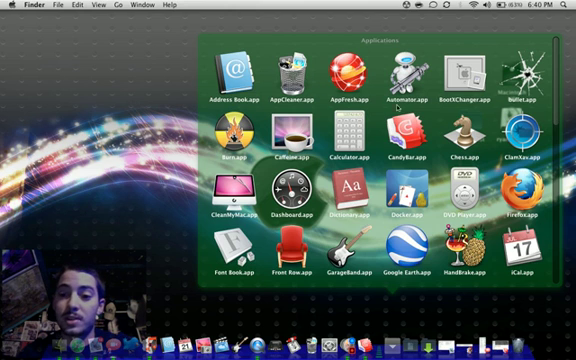
pyautogui.scroll(-2, 519, 95)
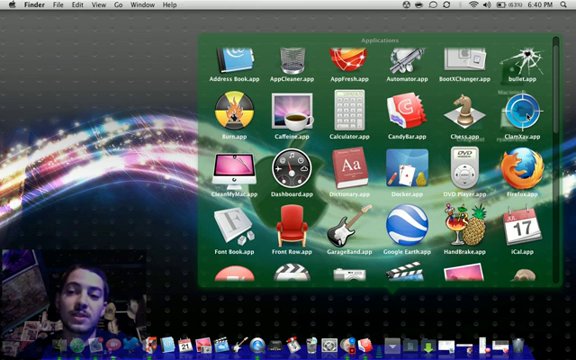
pyautogui.scroll(-3, 526, 120)
pyautogui.scroll(-3, 526, 120)
pyautogui.scroll(-3, 526, 120)
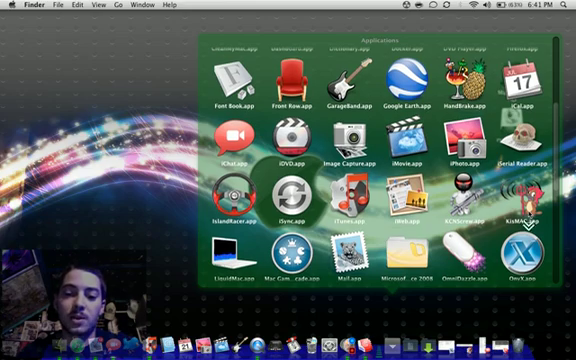
pyautogui.scroll(-3, 380, 160)
pyautogui.scroll(-3, 380, 160)
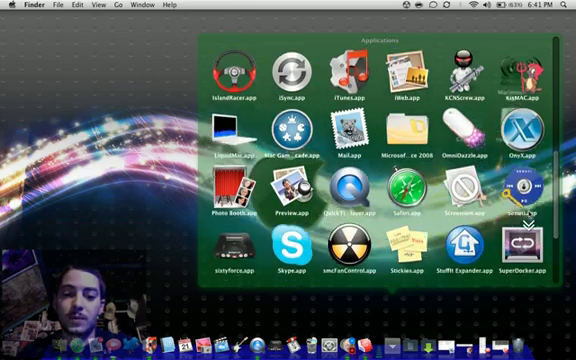
pyautogui.scroll(-3, 380, 160)
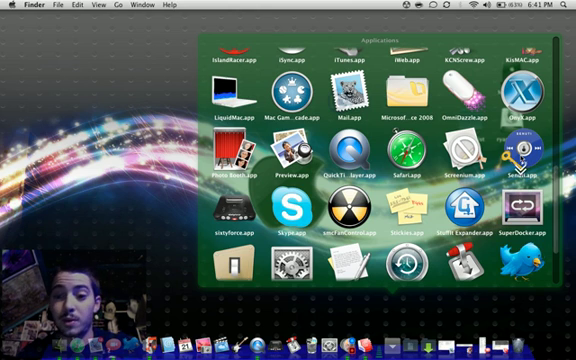
pyautogui.scroll(-3, 516, 163)
pyautogui.scroll(-2, 516, 163)
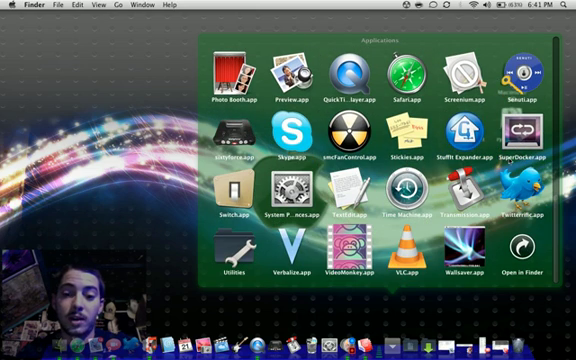
# Speak 'wassup youtube' in Verbalize's Default voice, check the voice list, and open the Verbalize menu.
pyautogui.click(299, 245)
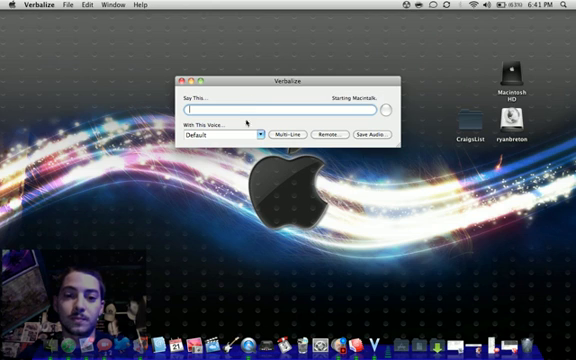
pyautogui.write('wassup youtube')
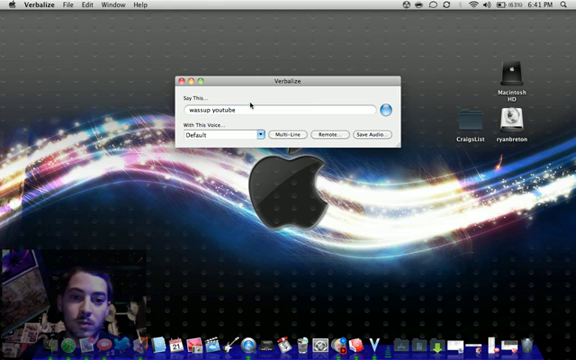
pyautogui.press('Return')
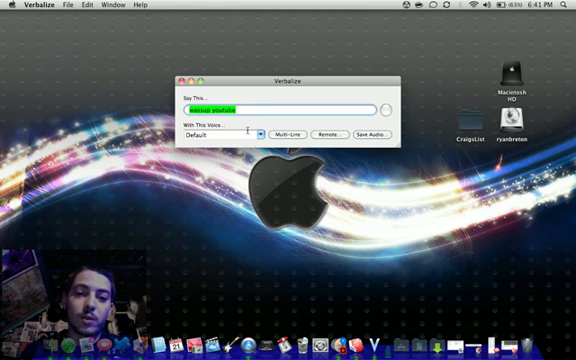
pyautogui.click(260, 134)
pyautogui.press('Escape')
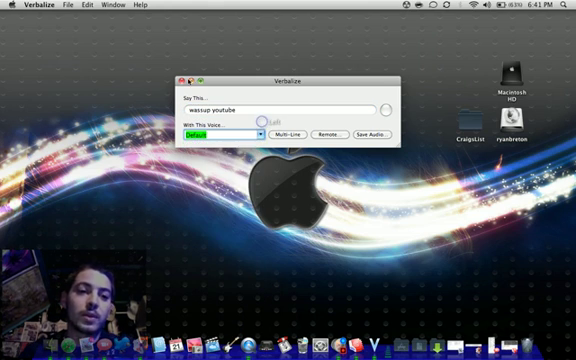
pyautogui.click(40, 6)
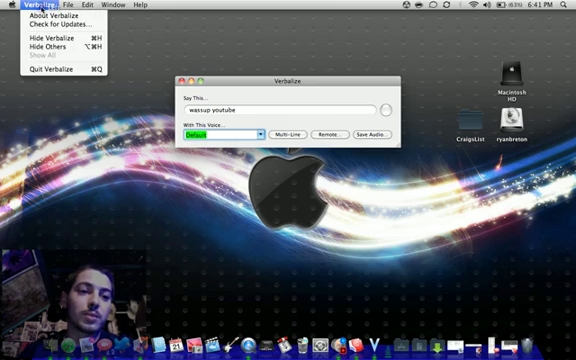
pyautogui.click(50, 69)
pyautogui.click(388, 330)
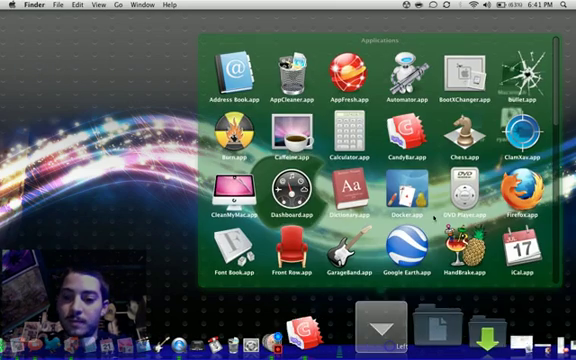
pyautogui.scroll(-3, 380, 160)
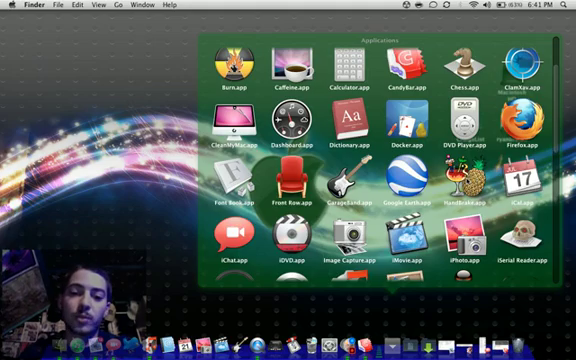
pyautogui.scroll(-3, 380, 160)
pyautogui.scroll(-3, 380, 160)
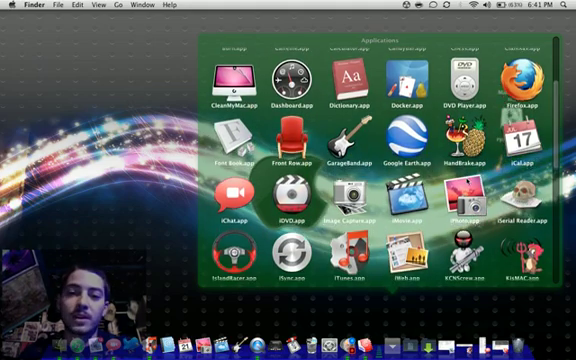
pyautogui.scroll(-3, 466, 178)
pyautogui.scroll(-3, 466, 178)
pyautogui.scroll(-3, 466, 178)
pyautogui.scroll(-3, 466, 178)
pyautogui.scroll(-3, 466, 178)
pyautogui.scroll(-3, 478, 130)
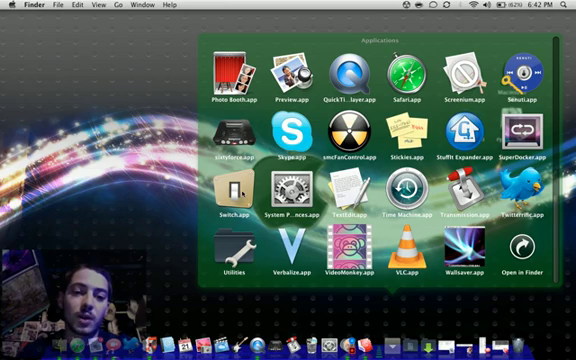
pyautogui.scroll(2, 291, 200)
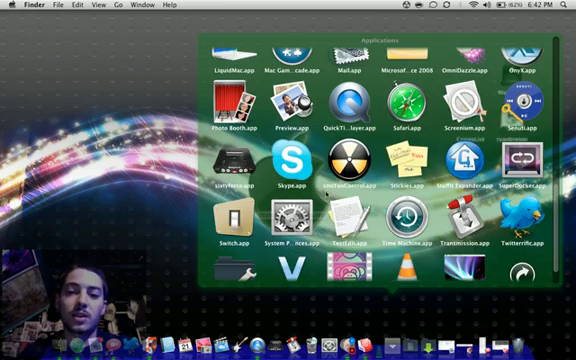
pyautogui.scroll(2, 291, 200)
pyautogui.scroll(2, 330, 178)
pyautogui.scroll(2, 330, 178)
pyautogui.scroll(2, 330, 178)
pyautogui.scroll(2, 330, 178)
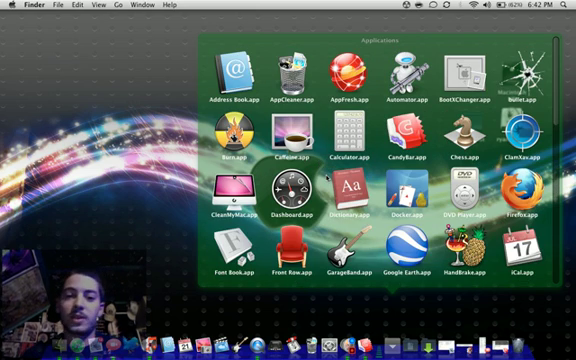
pyautogui.click(150, 143)
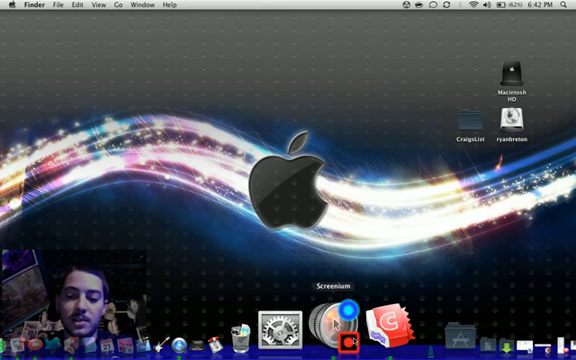
pyautogui.click(392, 328)
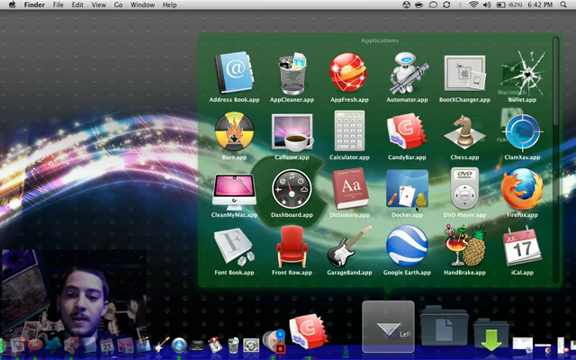
pyautogui.press('Escape')
pyautogui.click(165, 345)
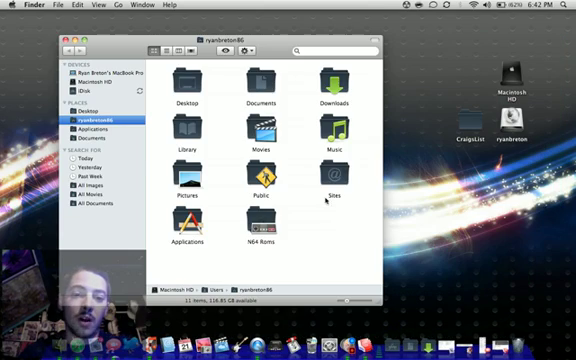
pyautogui.click(92, 128)
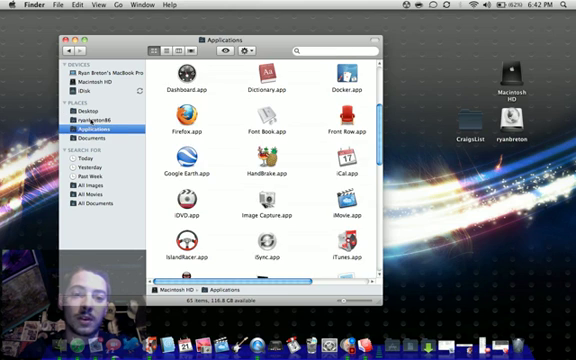
pyautogui.click(90, 119)
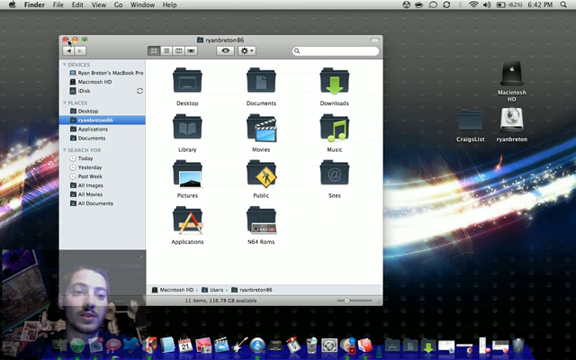
pyautogui.click(68, 42)
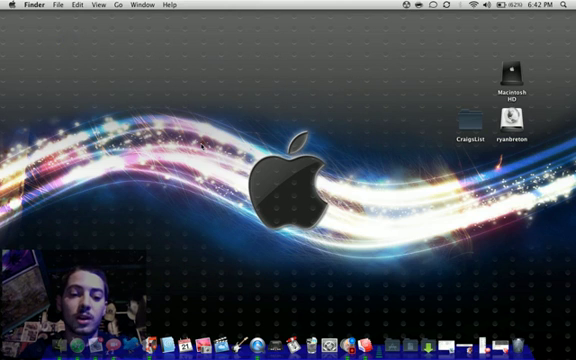